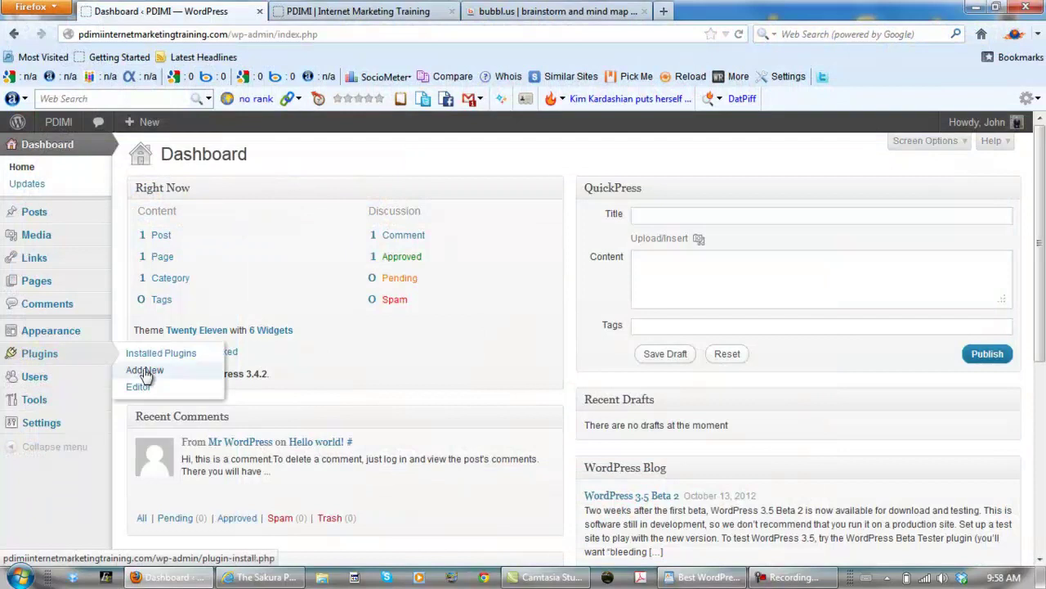
Search the plugin directory for 'BulletProof Security' and install it
left_click(144, 370)
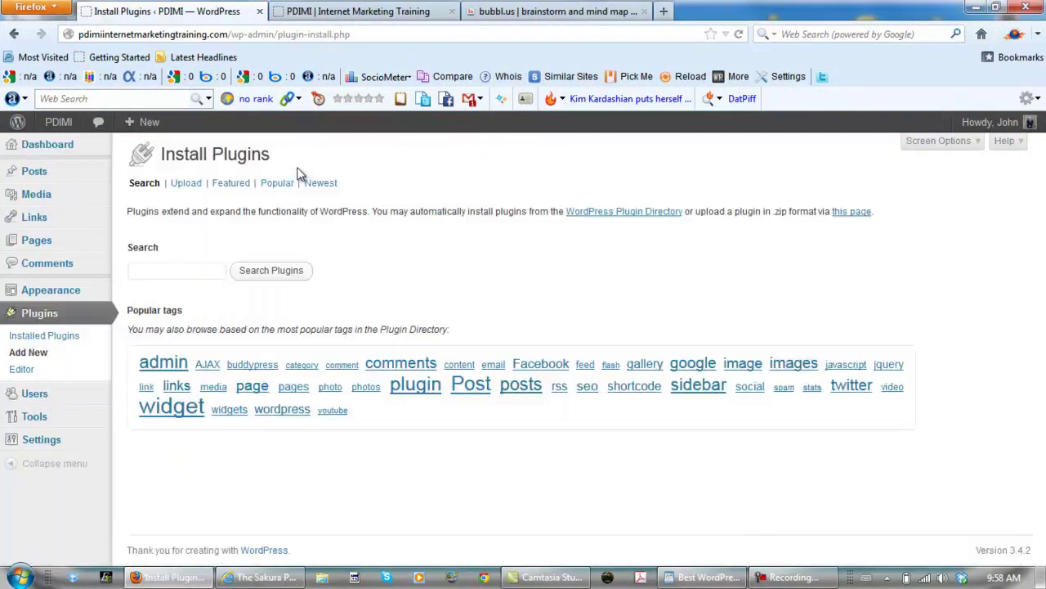
left_click(192, 270)
type("Bull")
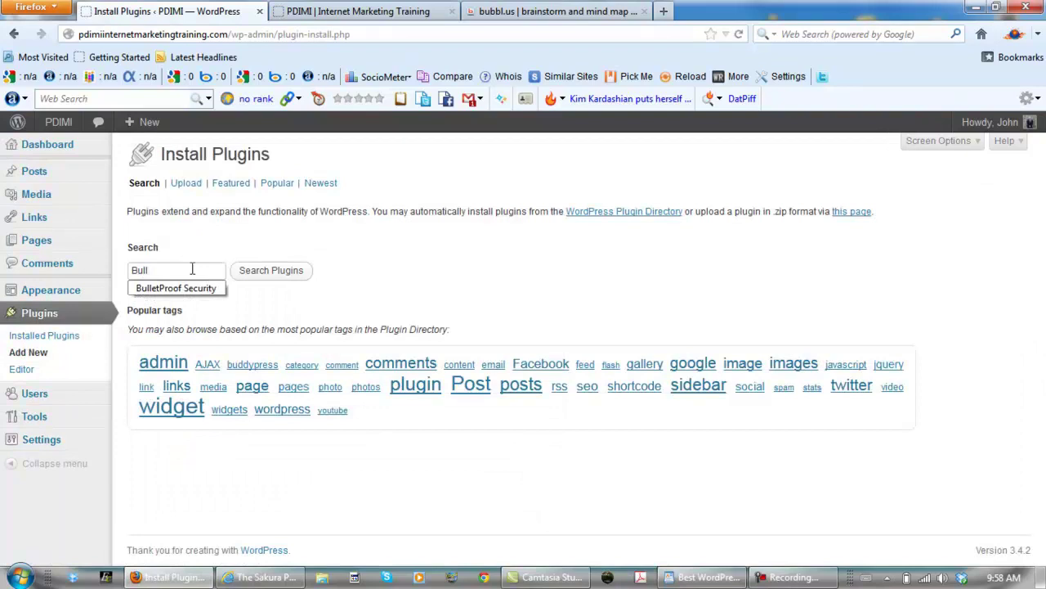
left_click(194, 291)
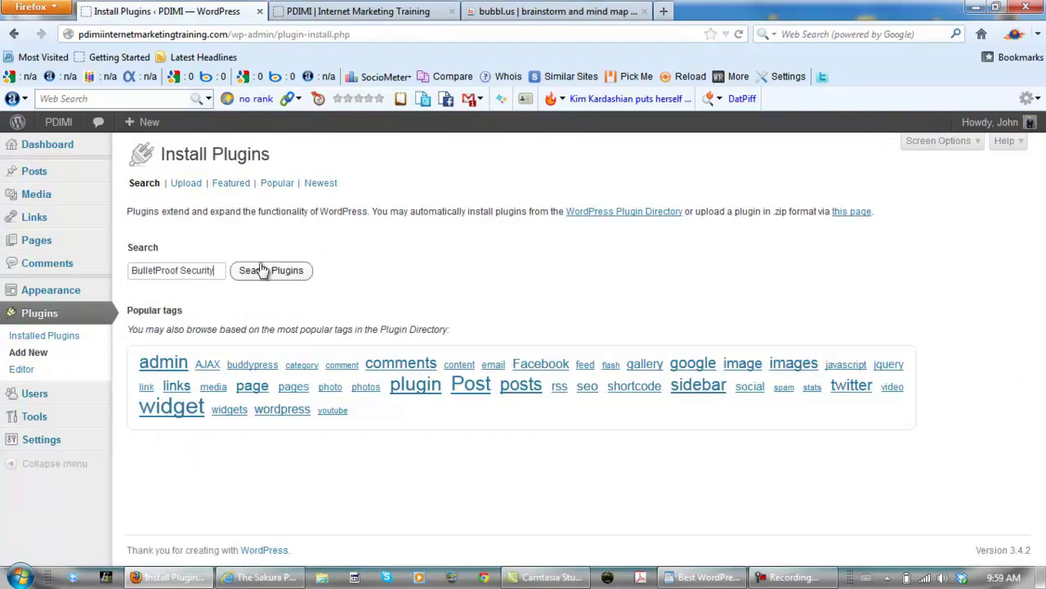
left_click(272, 273)
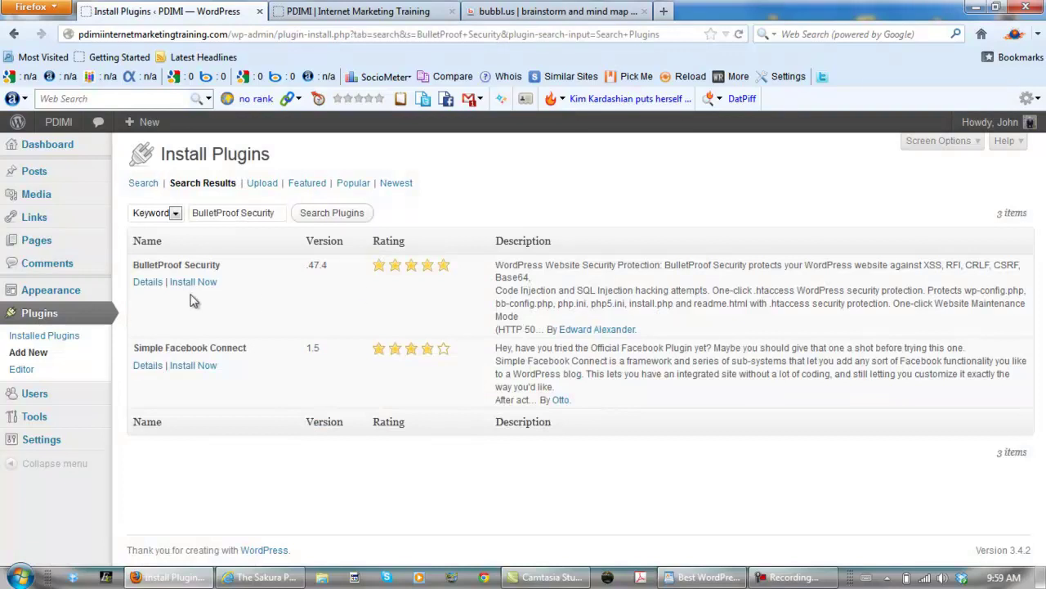
left_click(193, 283)
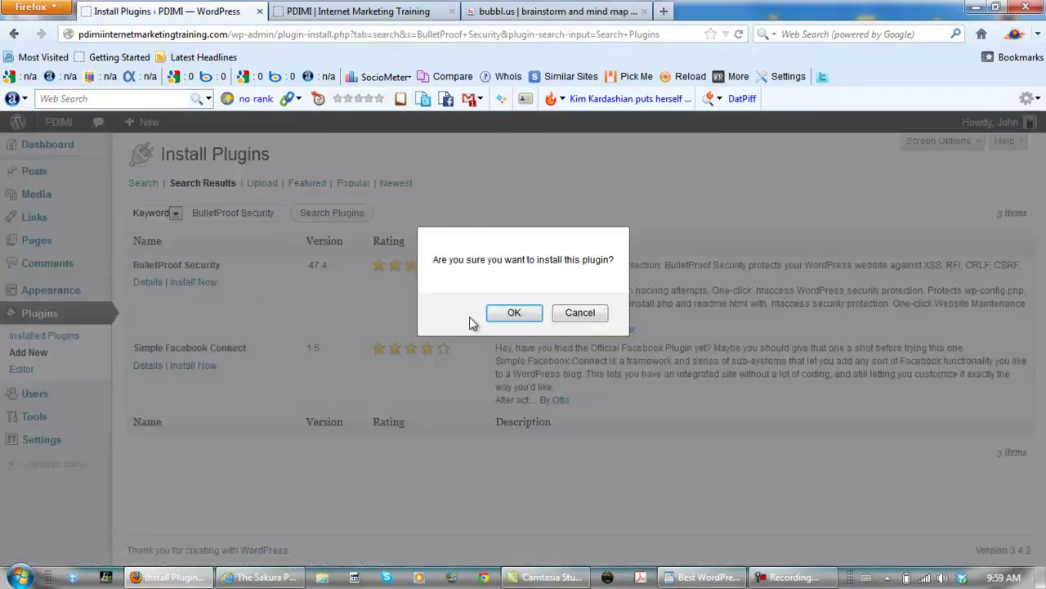
left_click(515, 314)
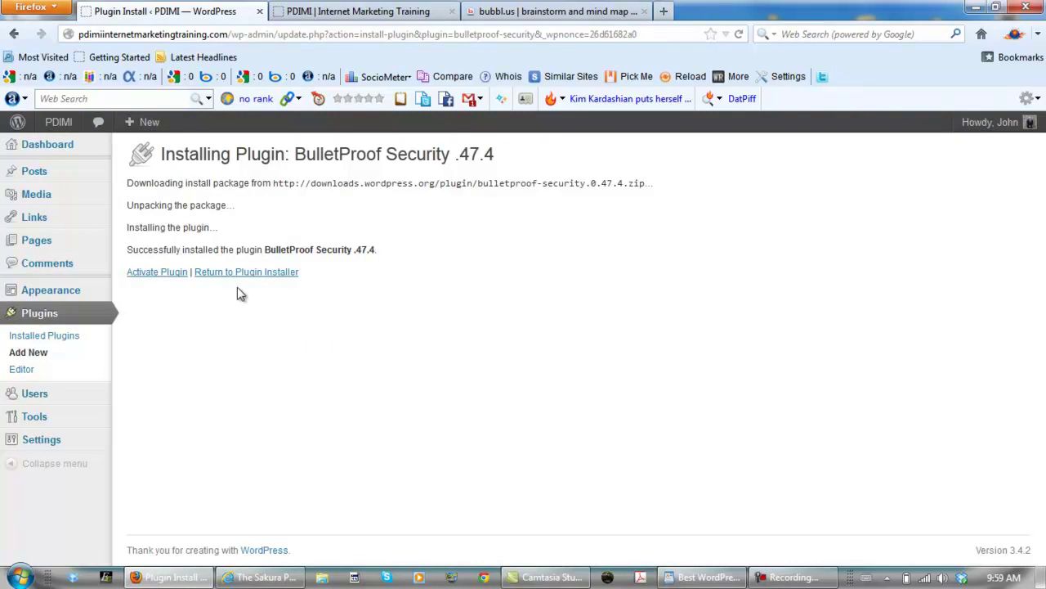
Activate BulletProof Security, then delete Hello Dolly and its files
left_click(180, 276)
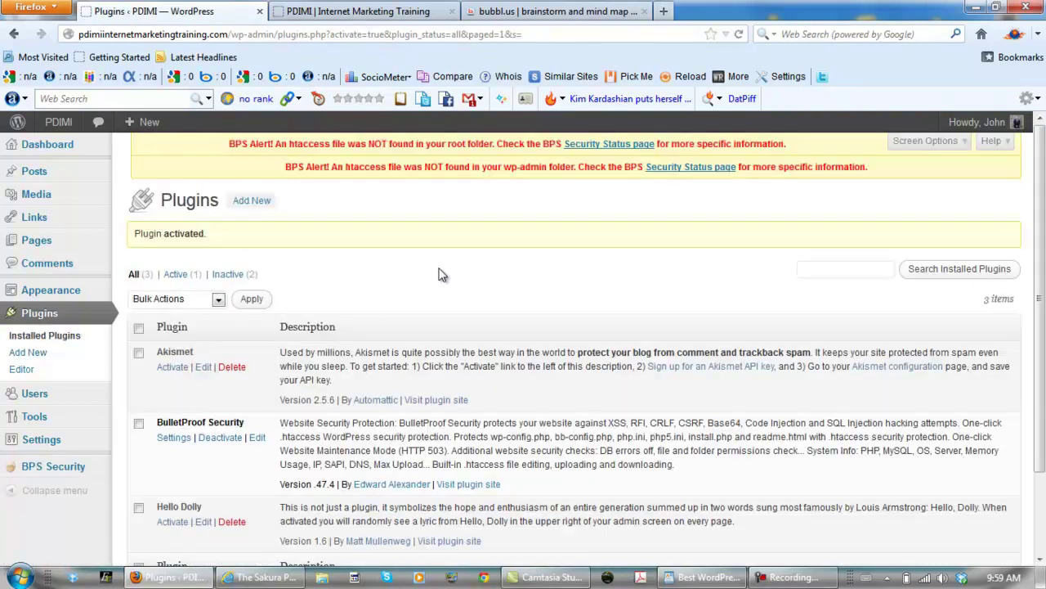
scroll(441, 270, "down", 2)
scroll(445, 257, "down", 1)
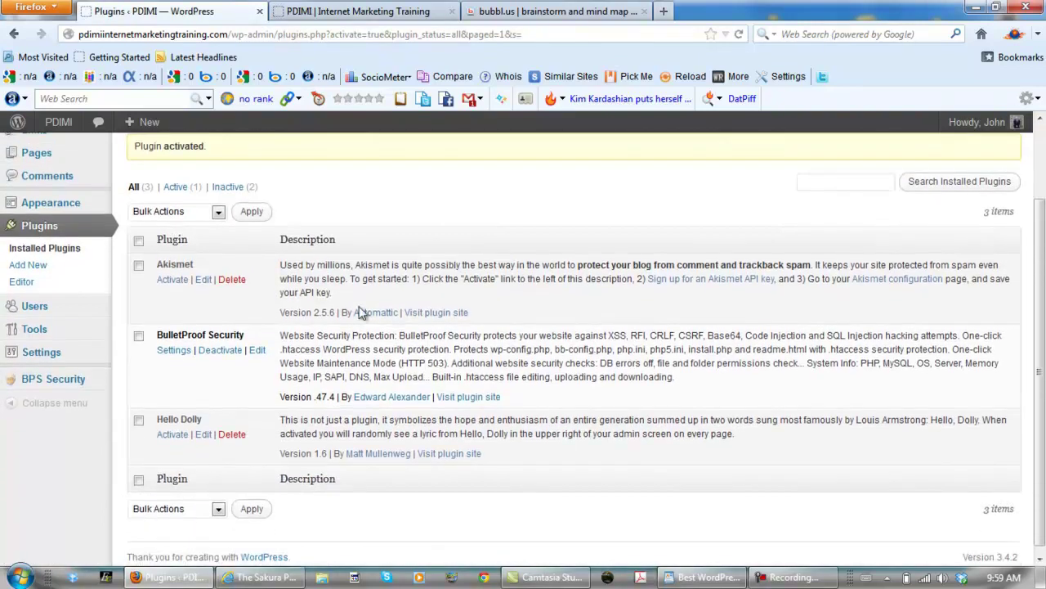
left_click(139, 421)
left_click(241, 436)
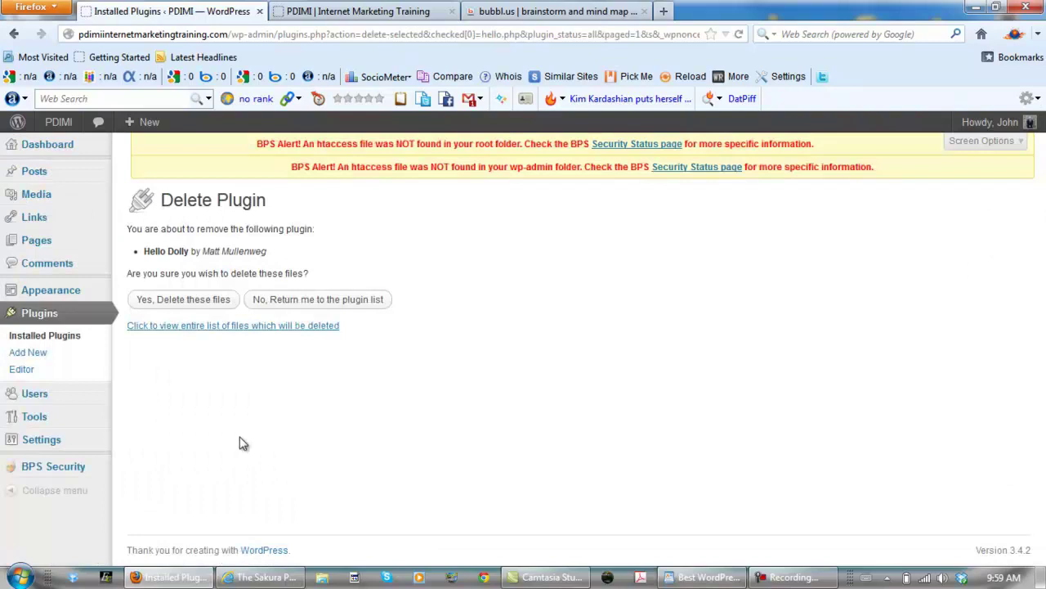
left_click(186, 299)
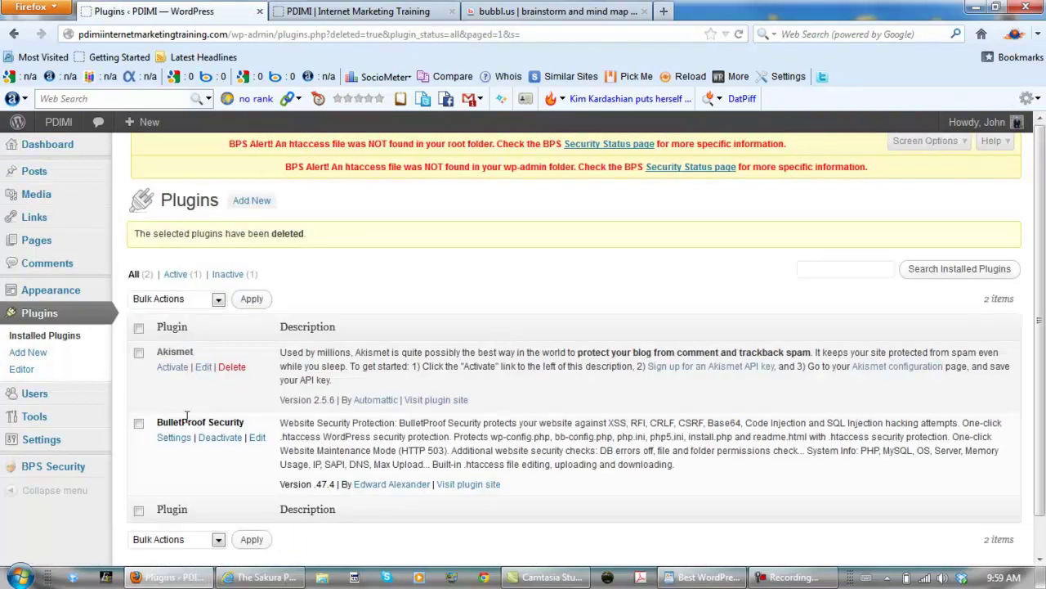
In BulletProof Security settings, create the default.htaccess master file
left_click(173, 439)
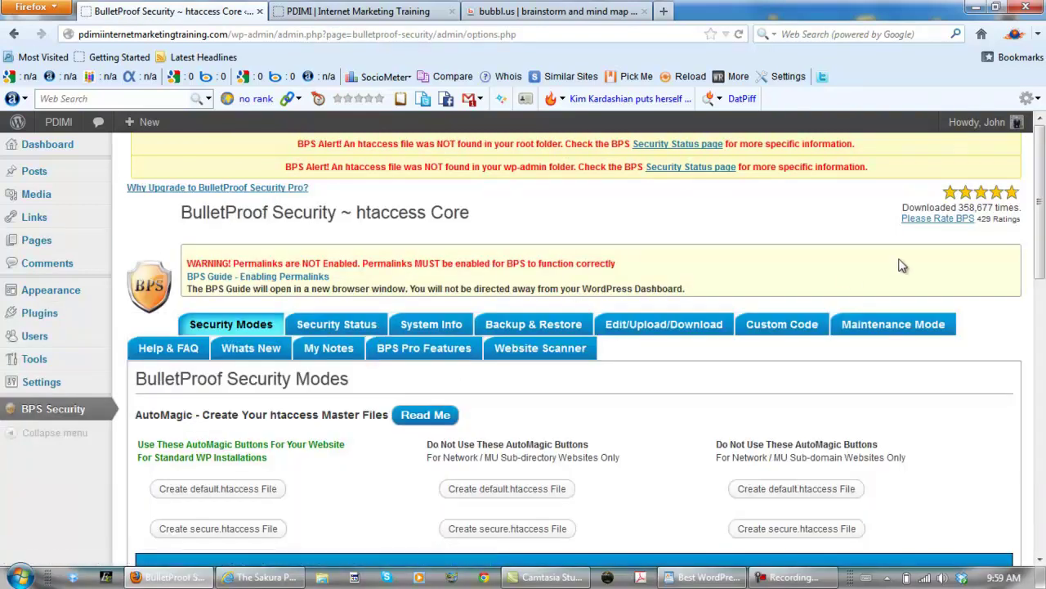
left_click(212, 489)
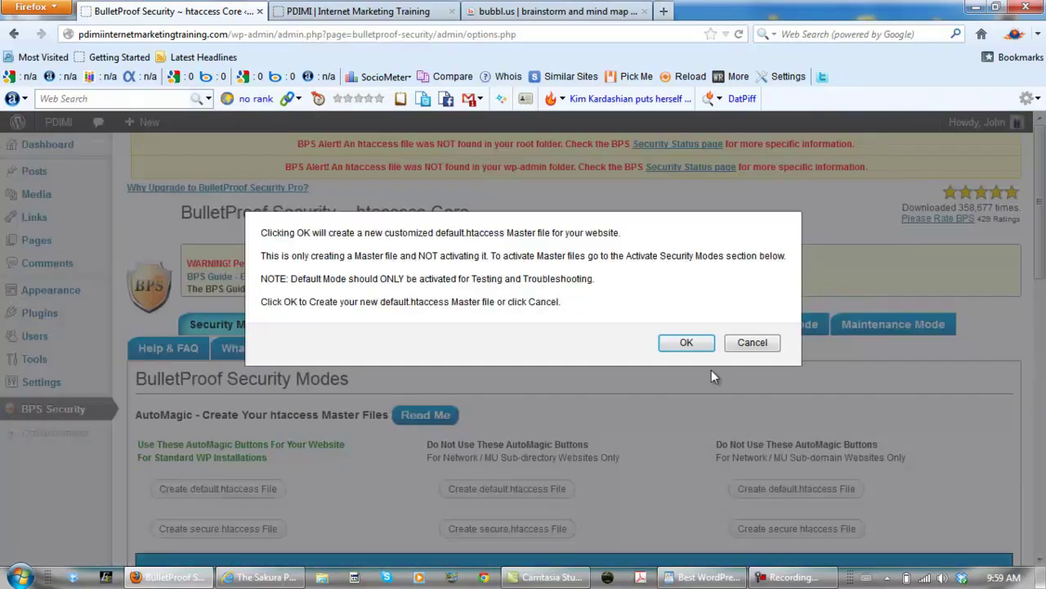
left_click(687, 350)
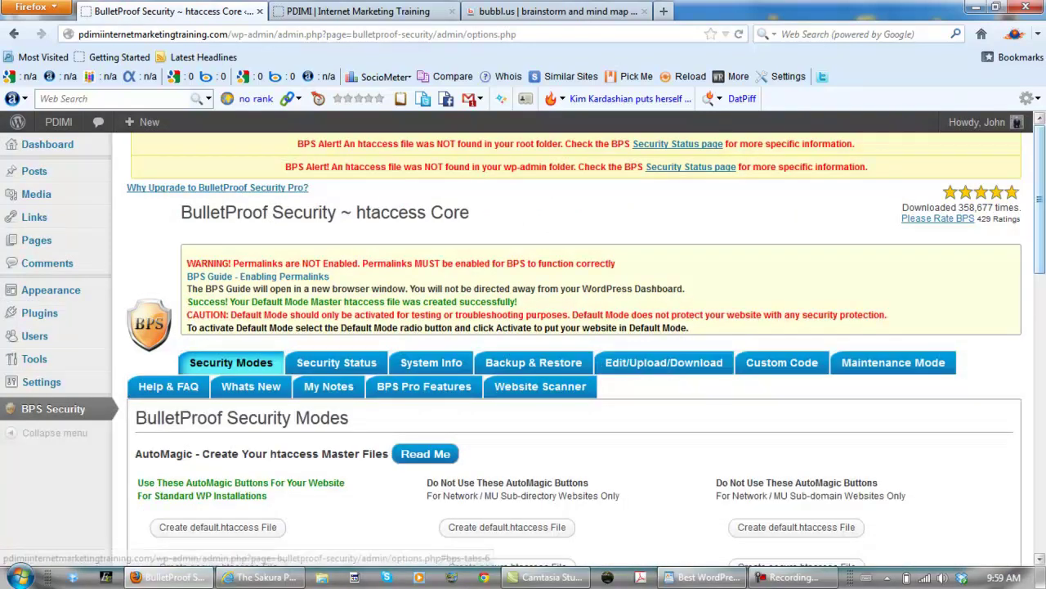
Create the secure.htaccess master file
scroll(418, 476, "down", 3)
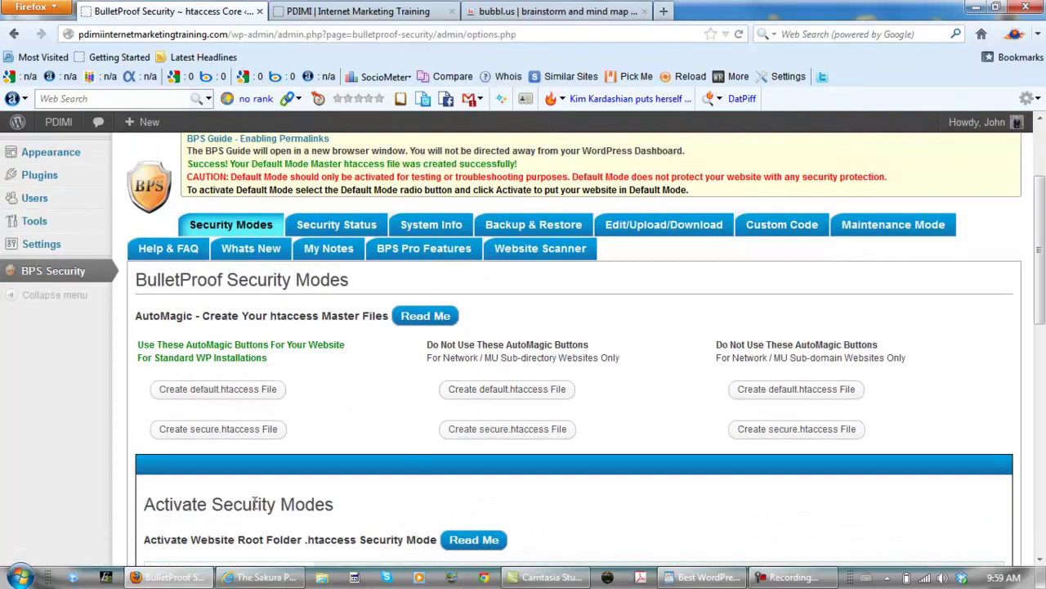
left_click(219, 431)
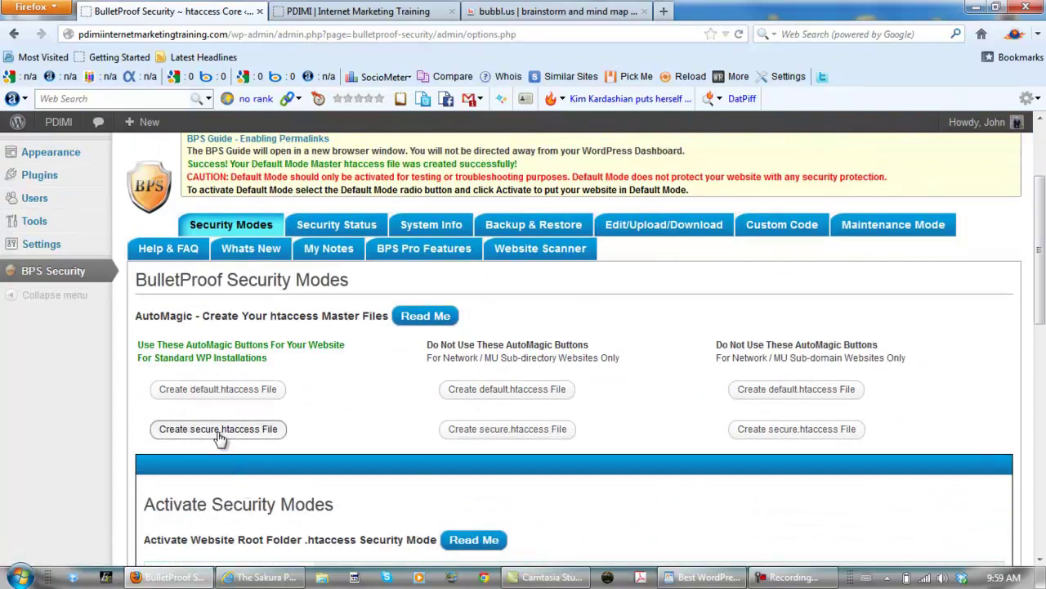
left_click(689, 329)
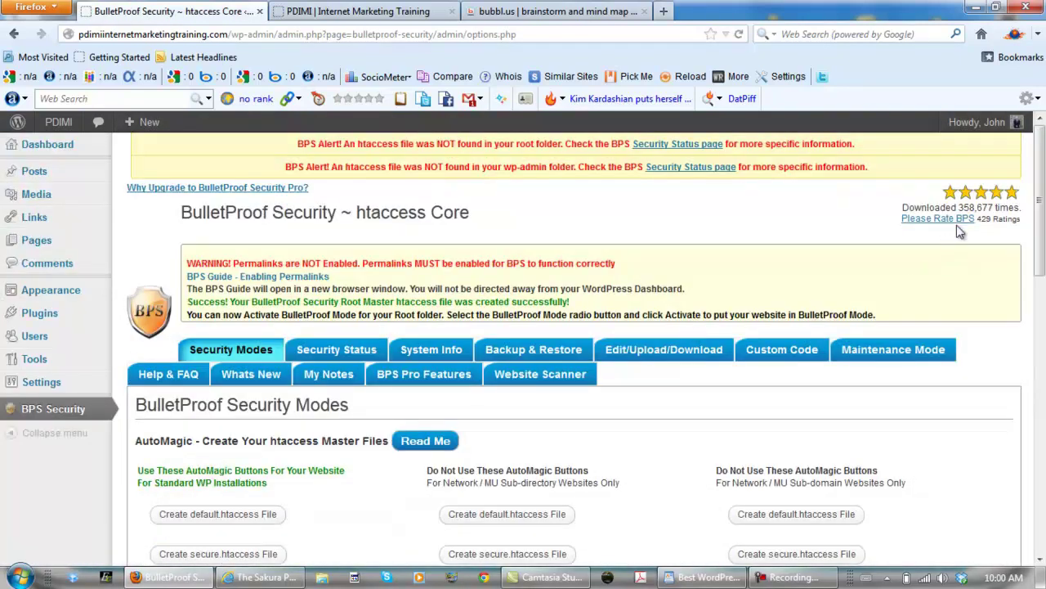
Activate BulletProof Mode for the root folder and the wp-admin folder
left_click_drag(1040, 180, 1043, 302)
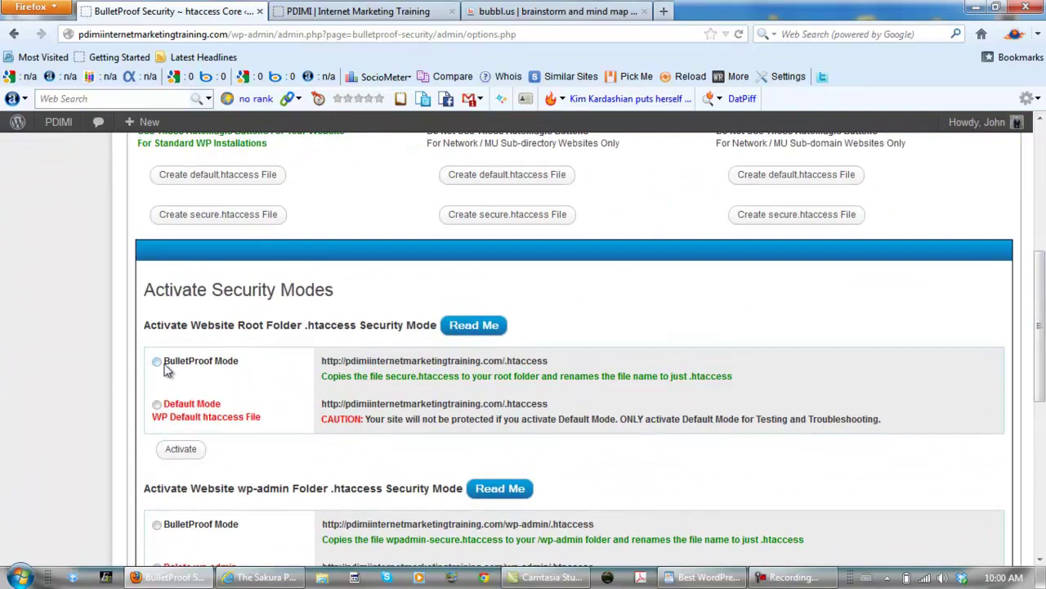
left_click(181, 450)
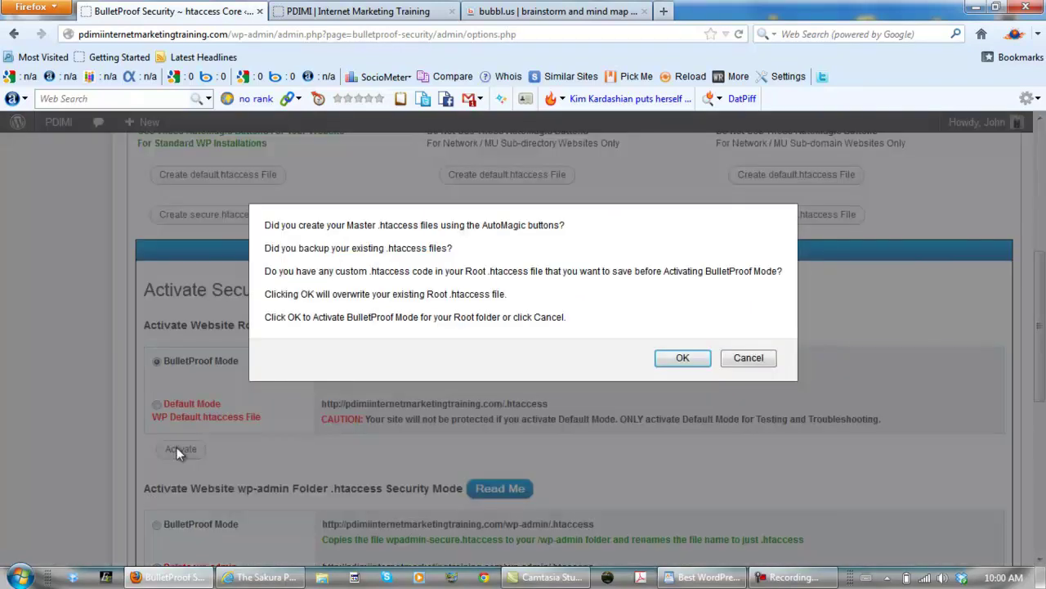
left_click(666, 359)
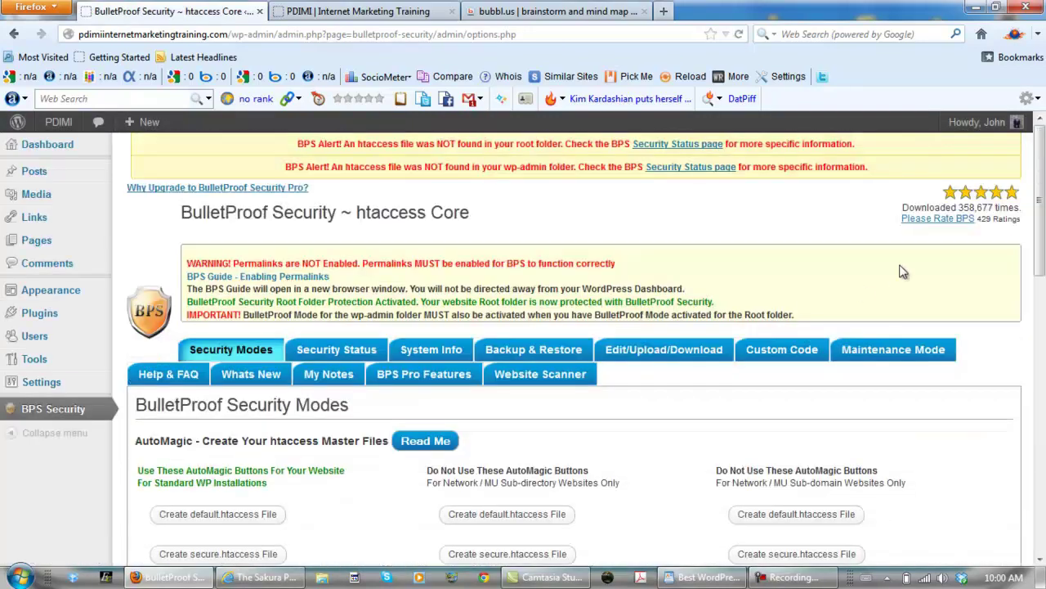
left_click_drag(1038, 196, 1040, 404)
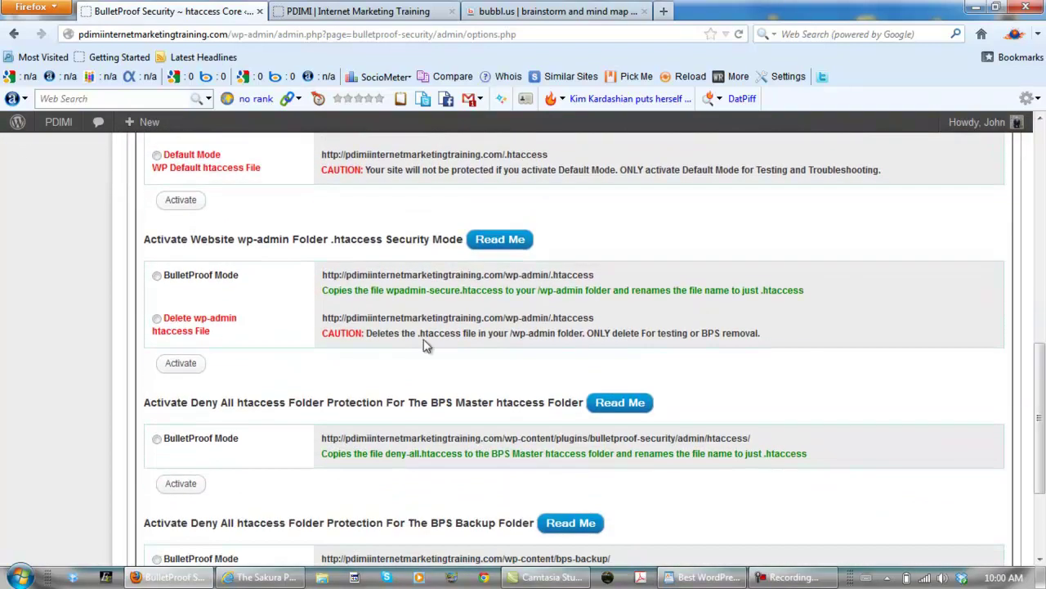
left_click(156, 276)
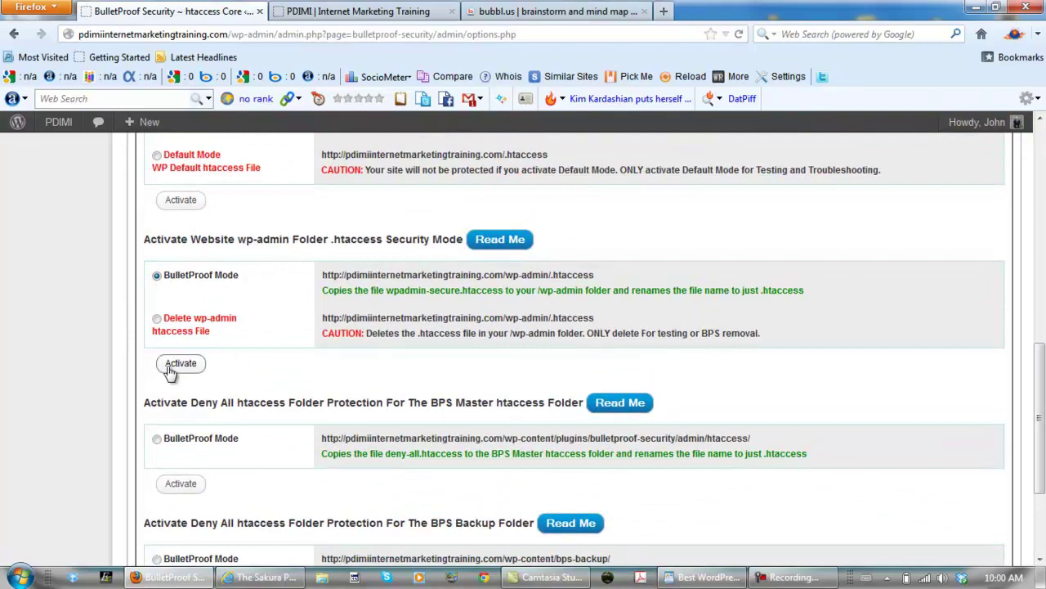
left_click(174, 364)
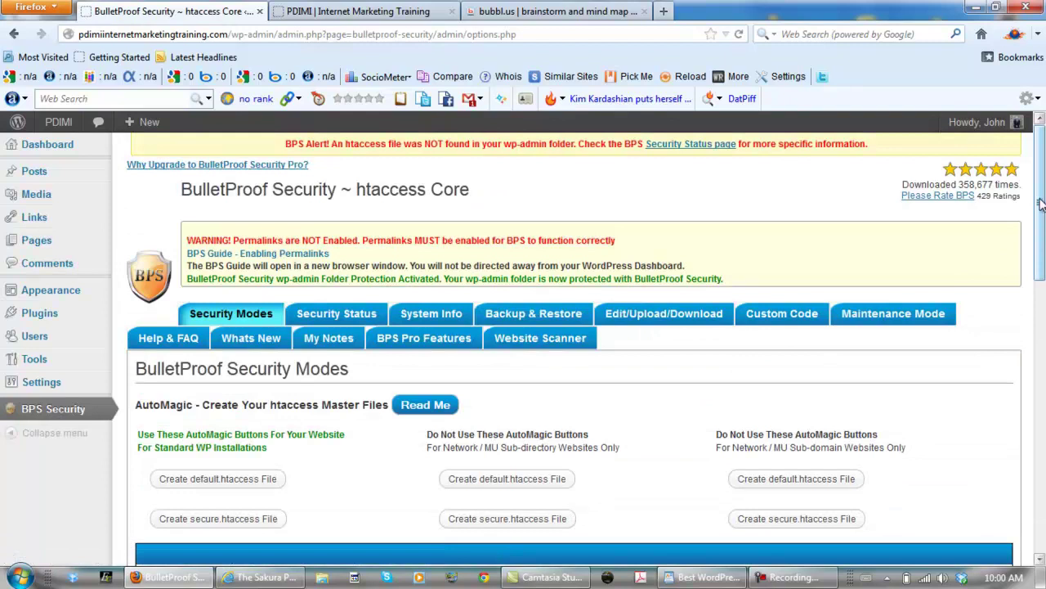
Apply Deny All BulletProof Mode to the BPS Master htaccess folder
left_click_drag(1041, 204, 1028, 467)
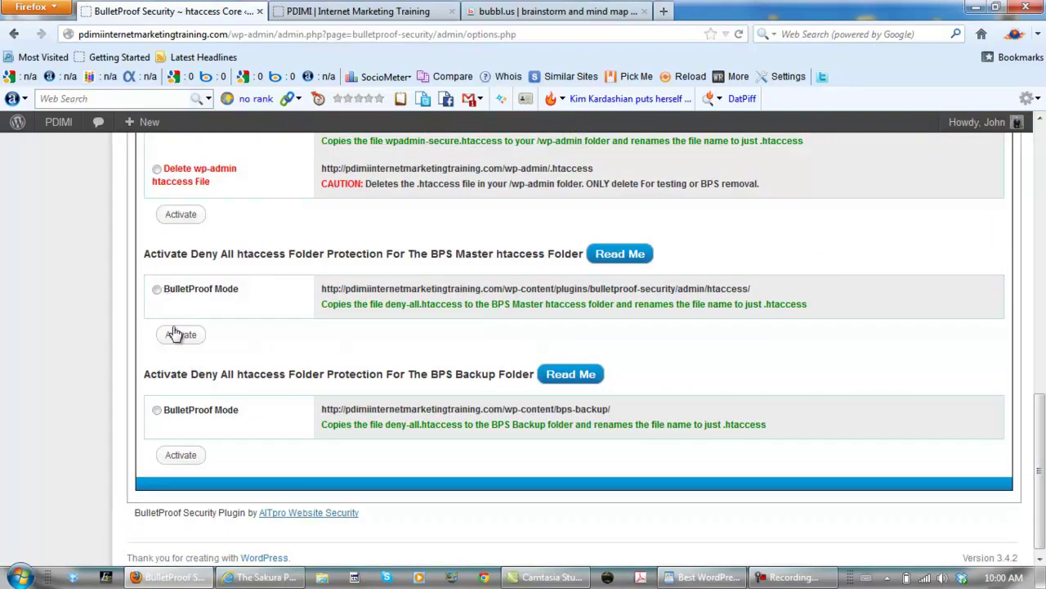
left_click_drag(1040, 430, 1039, 255)
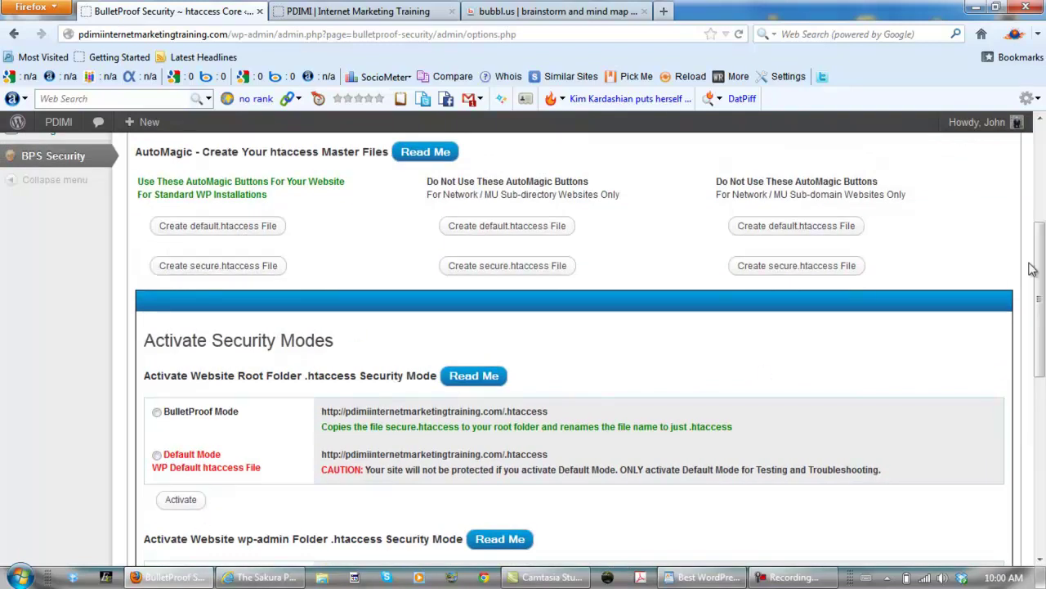
left_click_drag(1041, 262, 1041, 432)
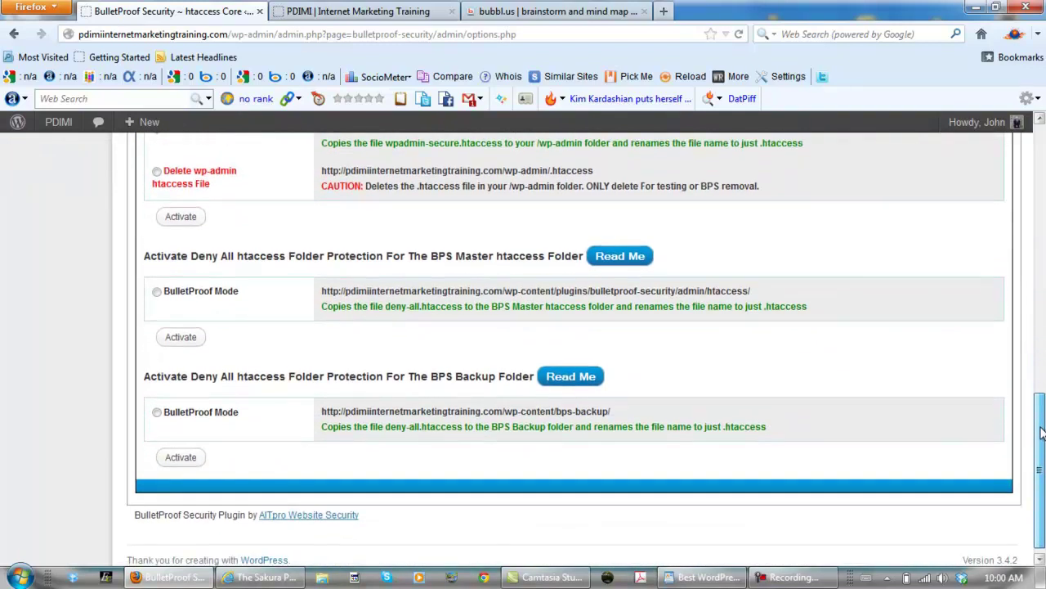
left_click(156, 291)
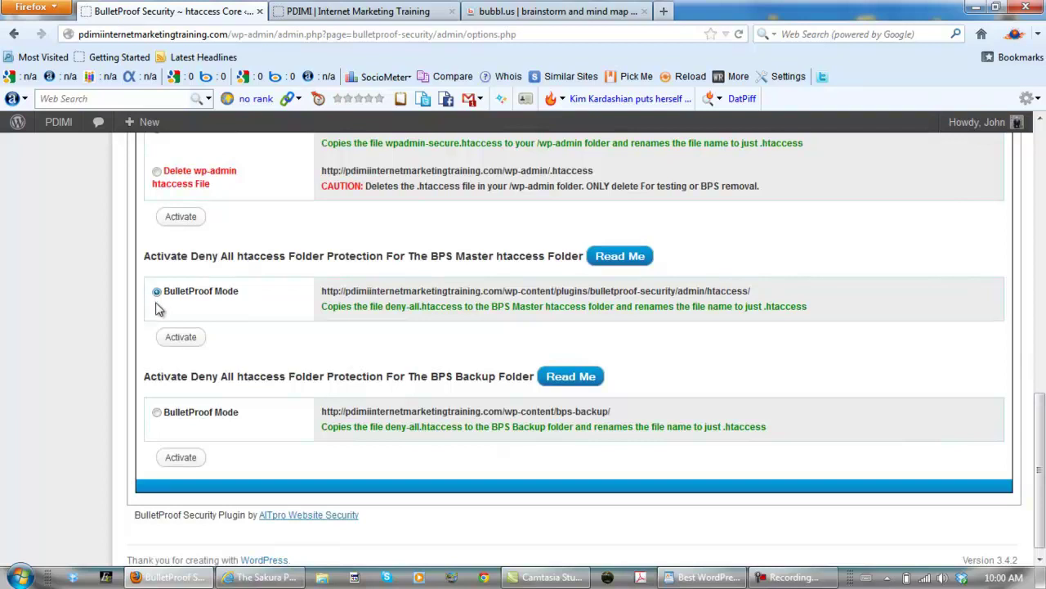
left_click(171, 342)
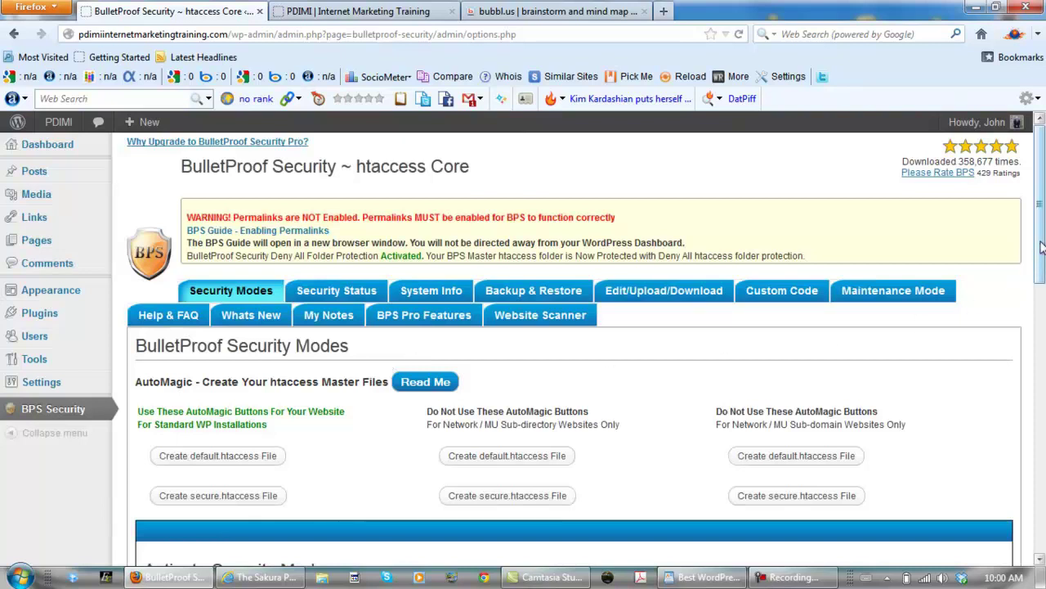
mouse_move(1041, 249)
left_mouse_down()
mouse_move(1023, 529)
mouse_move(1038, 198)
left_mouse_up()
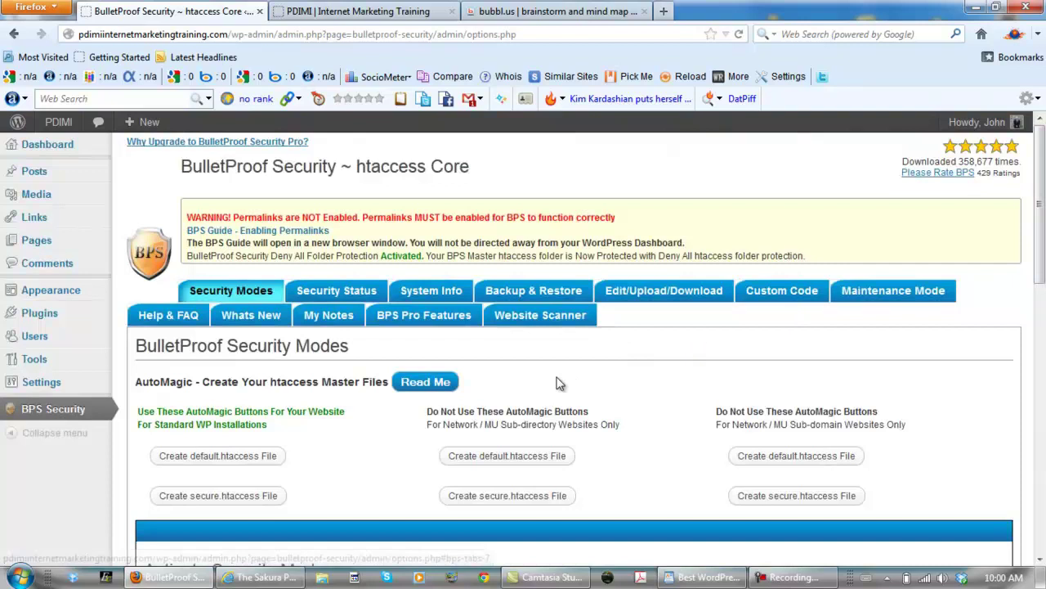
On Backup & Restore, back up the active root and wp-admin htaccess files
left_click(518, 293)
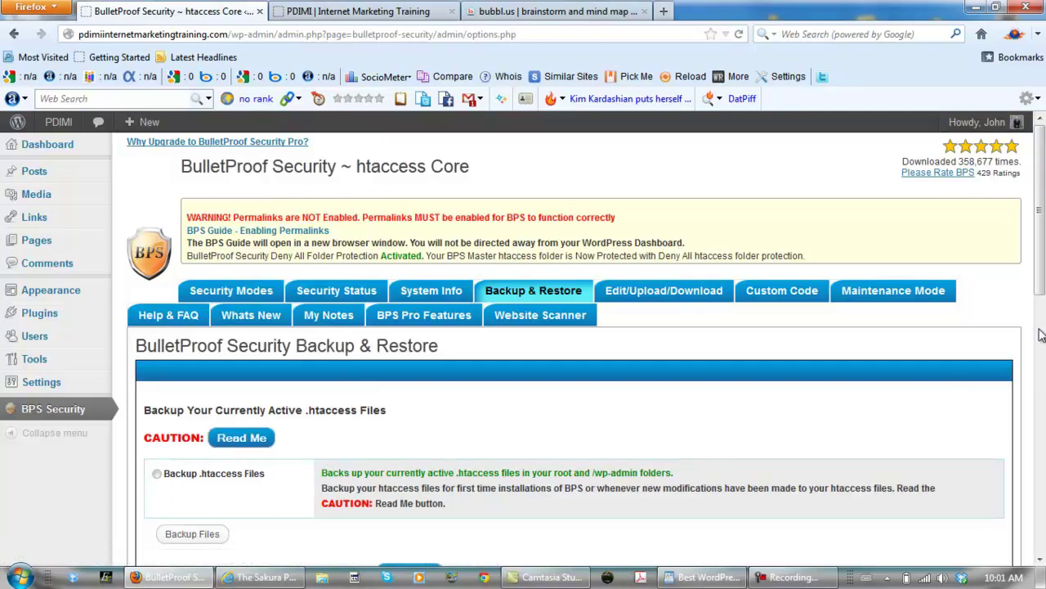
left_click_drag(1041, 263, 1040, 396)
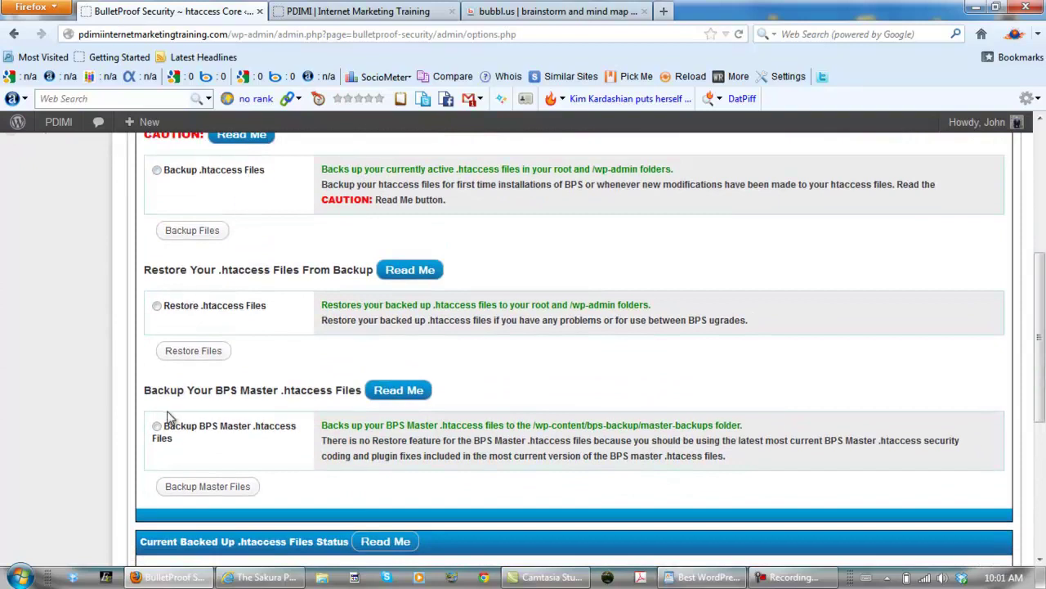
left_click(157, 171)
left_click(188, 231)
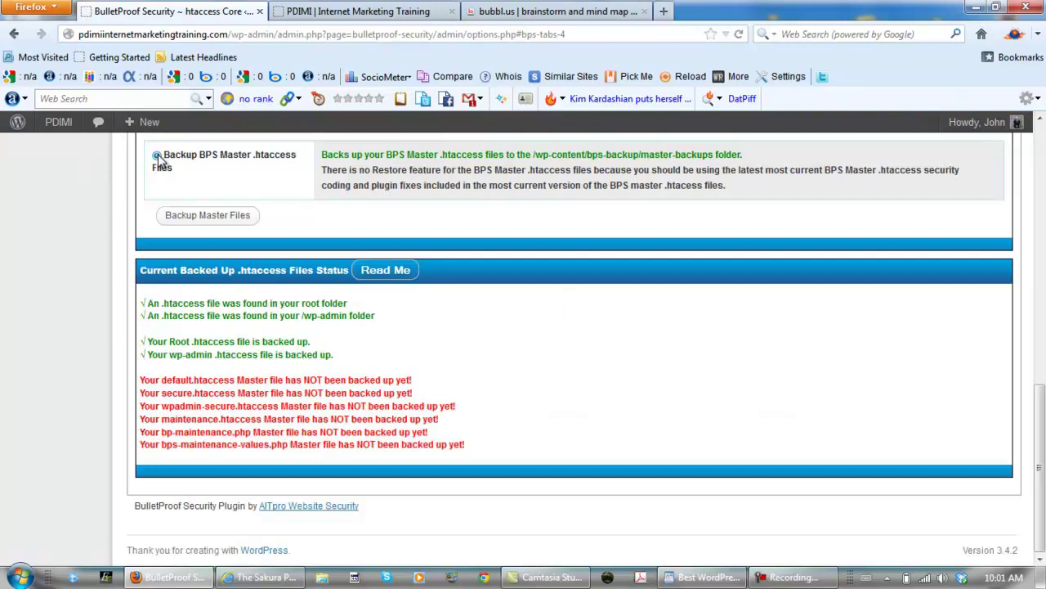
Back up the six BPS master htaccess files
left_click_drag(1042, 482, 1041, 370)
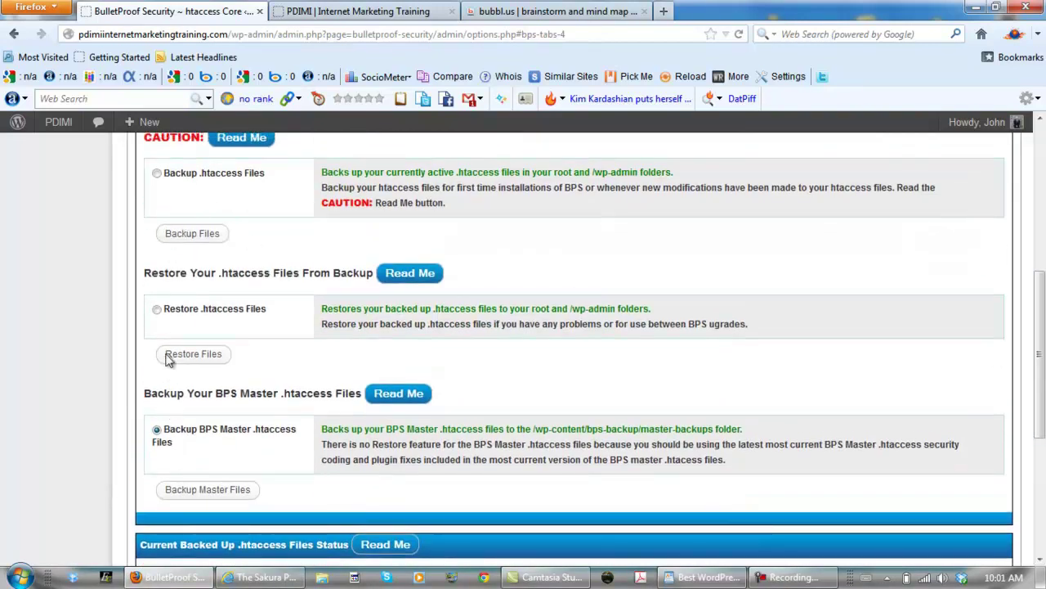
left_click(207, 492)
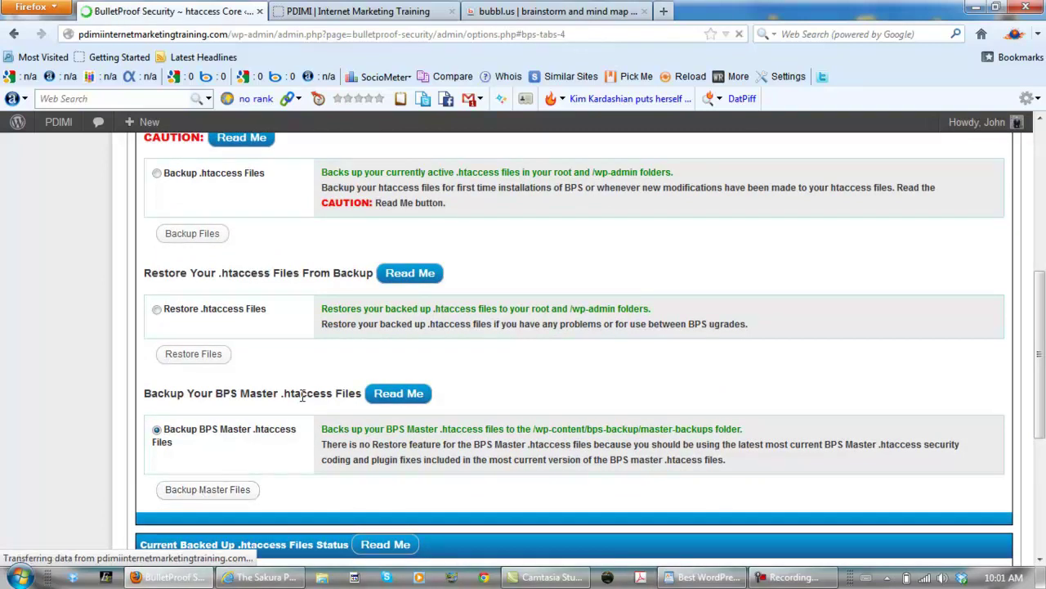
scroll(302, 396, "down", 10)
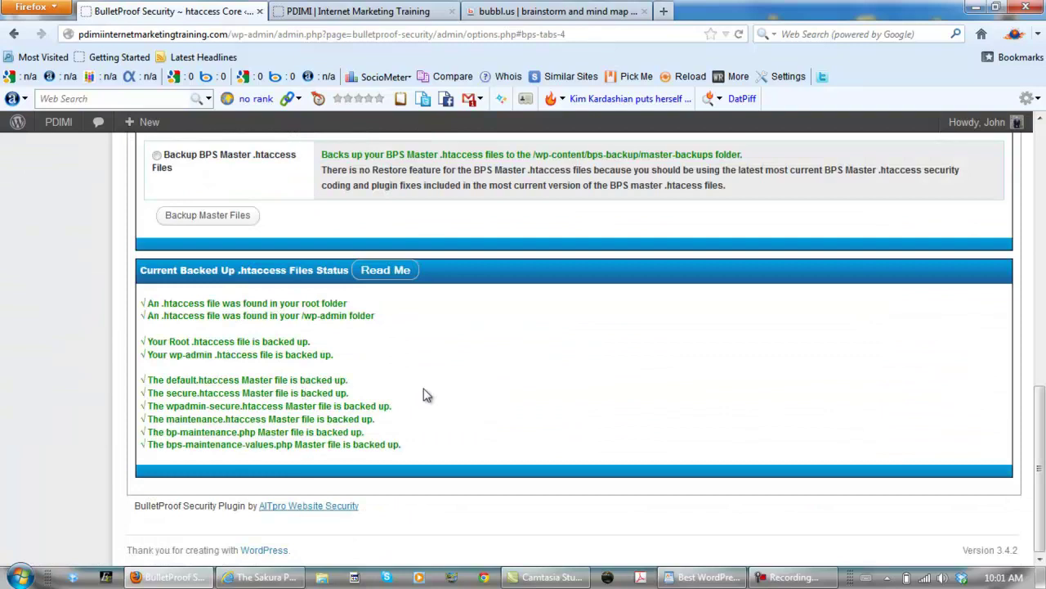
Back in Security Modes, activate Deny All BulletProof Mode for the bps-backup folder
left_click_drag(1040, 477, 1044, 176)
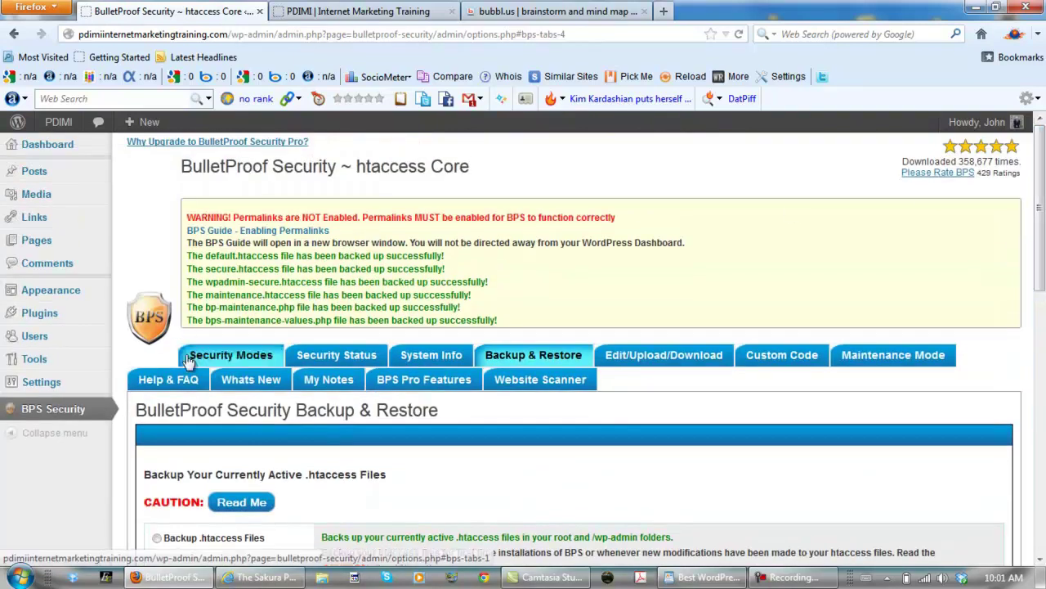
left_click(239, 358)
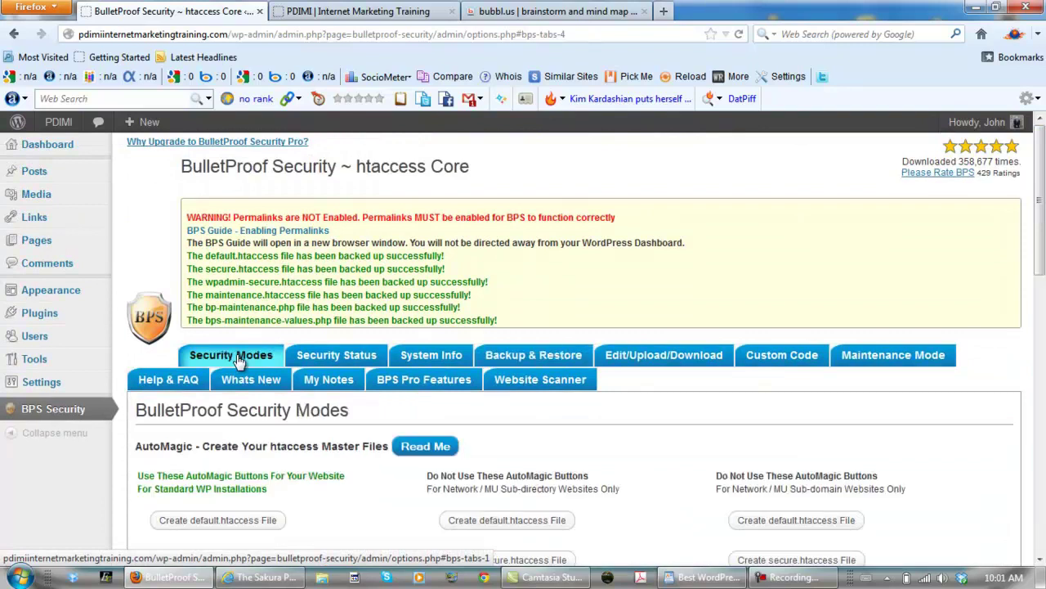
left_click_drag(1044, 211, 1039, 482)
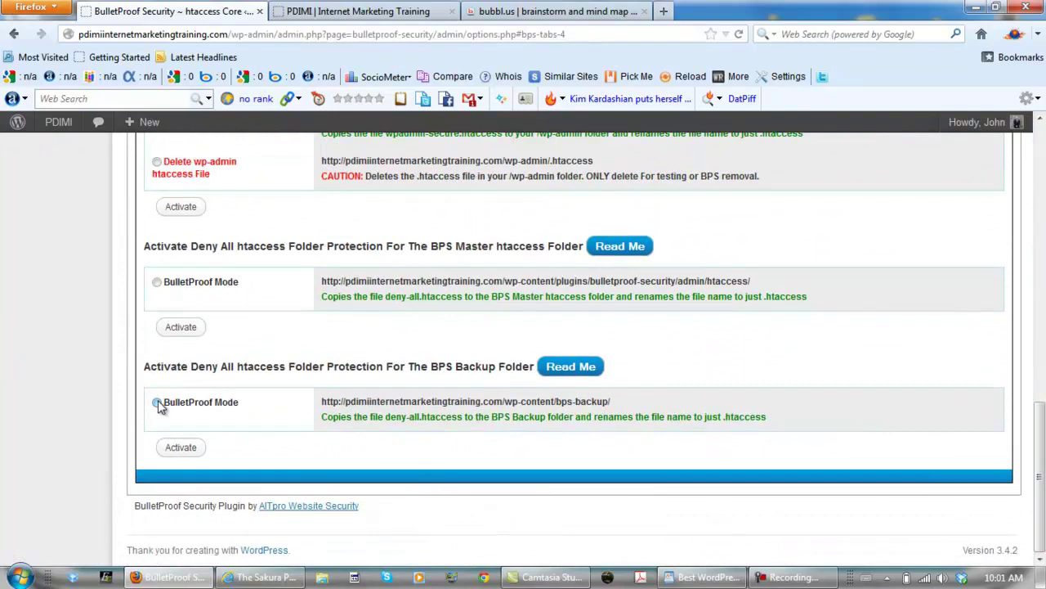
left_click(157, 403)
left_click(176, 449)
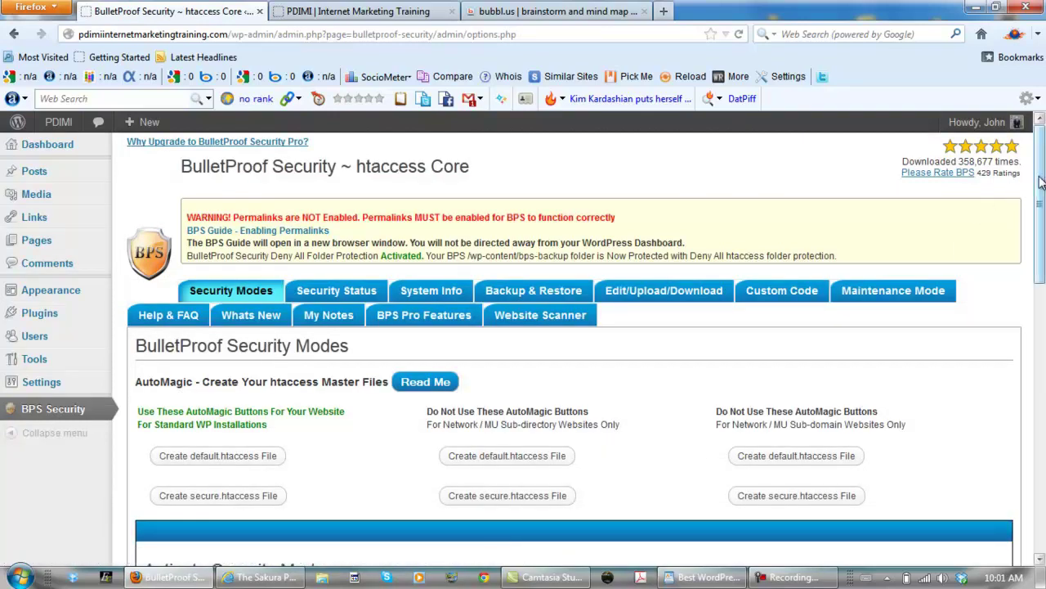
Open Security Status and scroll through the htaccess and folder protection checks
mouse_move(1038, 188)
left_mouse_down()
mouse_move(1037, 351)
mouse_move(1042, 191)
left_mouse_up()
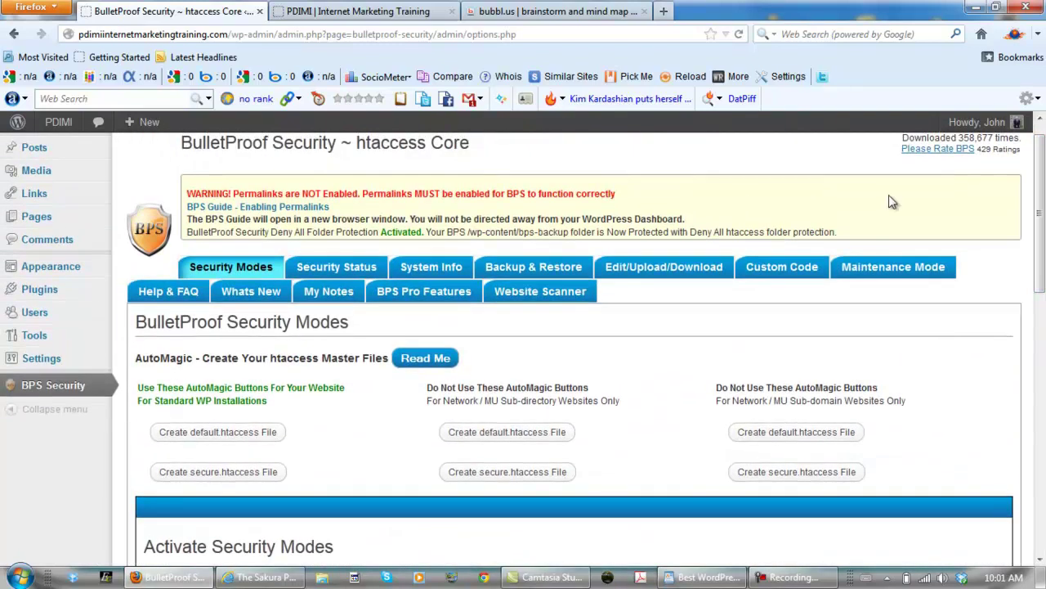
left_click(325, 273)
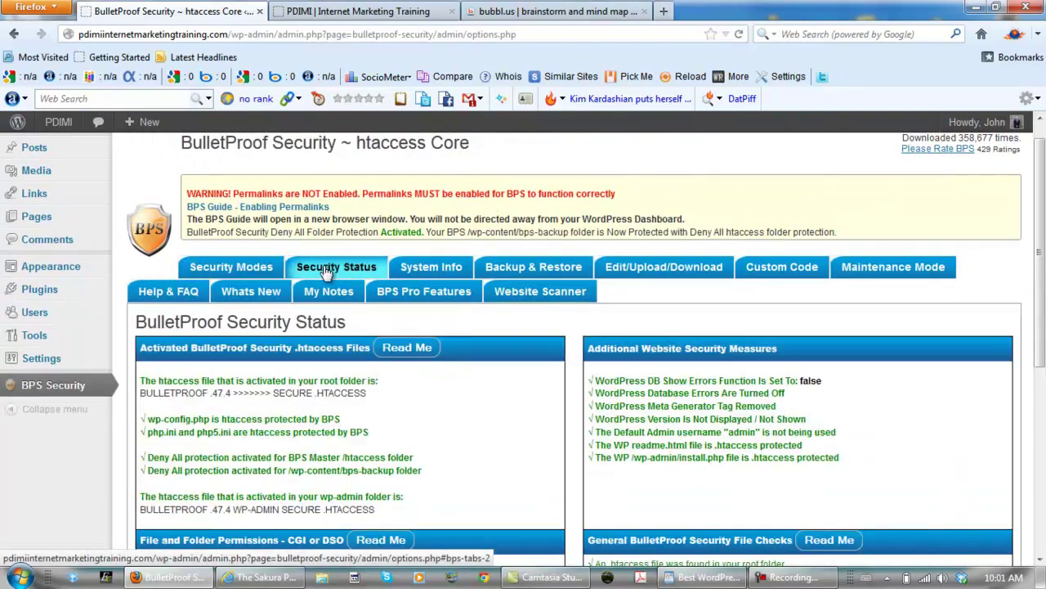
scroll(1032, 314, "down", 4)
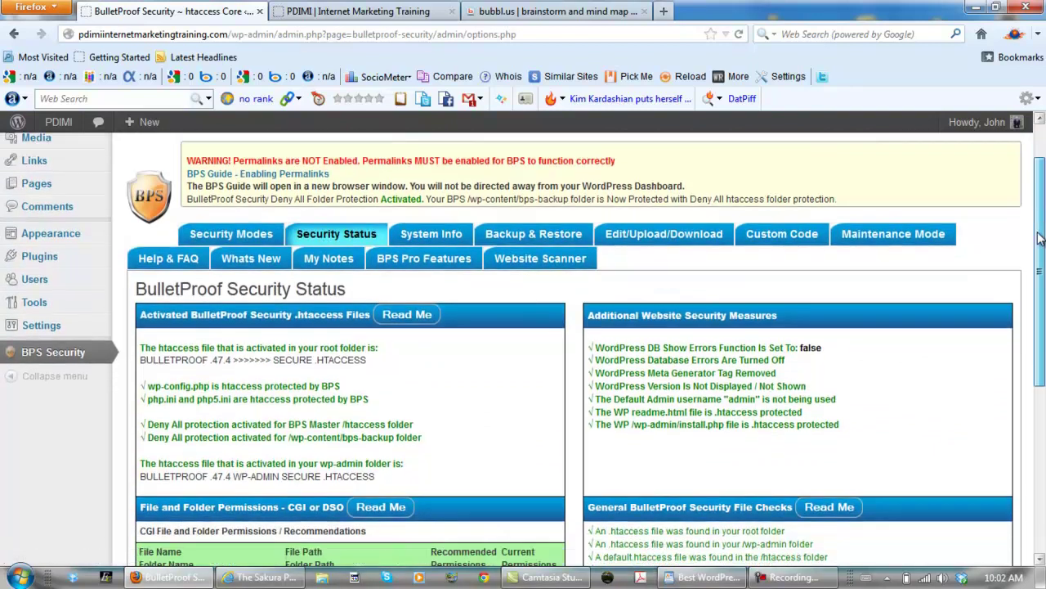
scroll(1031, 314, "down", 3)
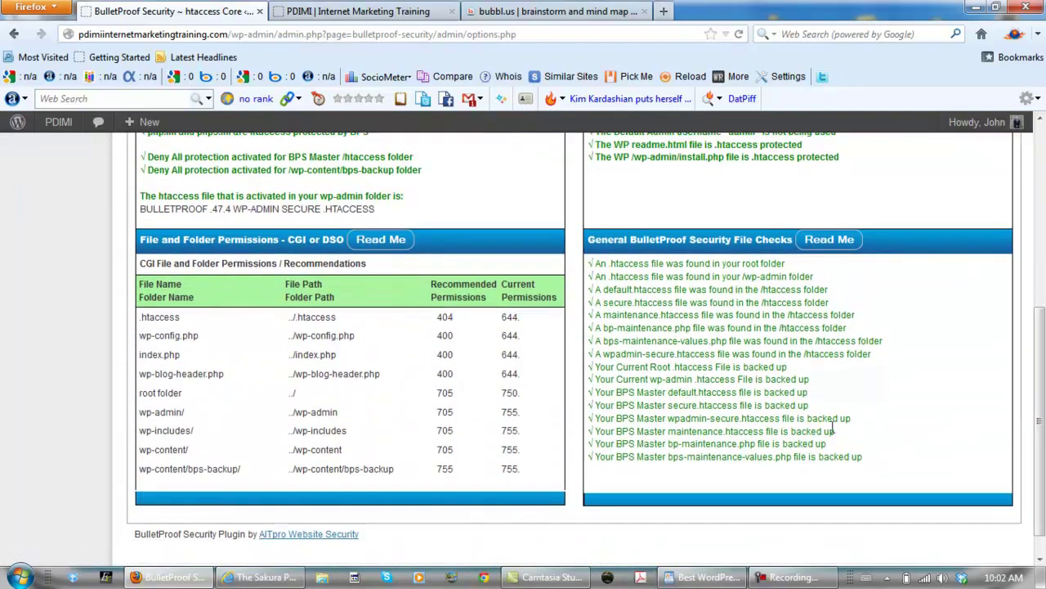
mouse_move(827, 443)
left_mouse_down()
mouse_move(709, 259)
mouse_move(678, 147)
left_mouse_up()
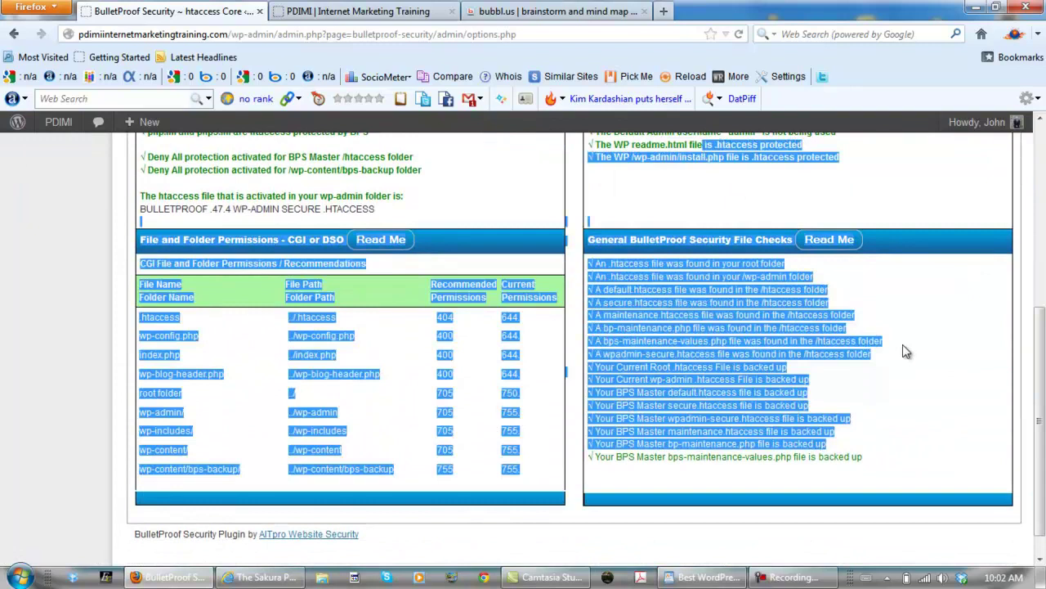
left_click(904, 352)
left_click_drag(1040, 421, 1041, 232)
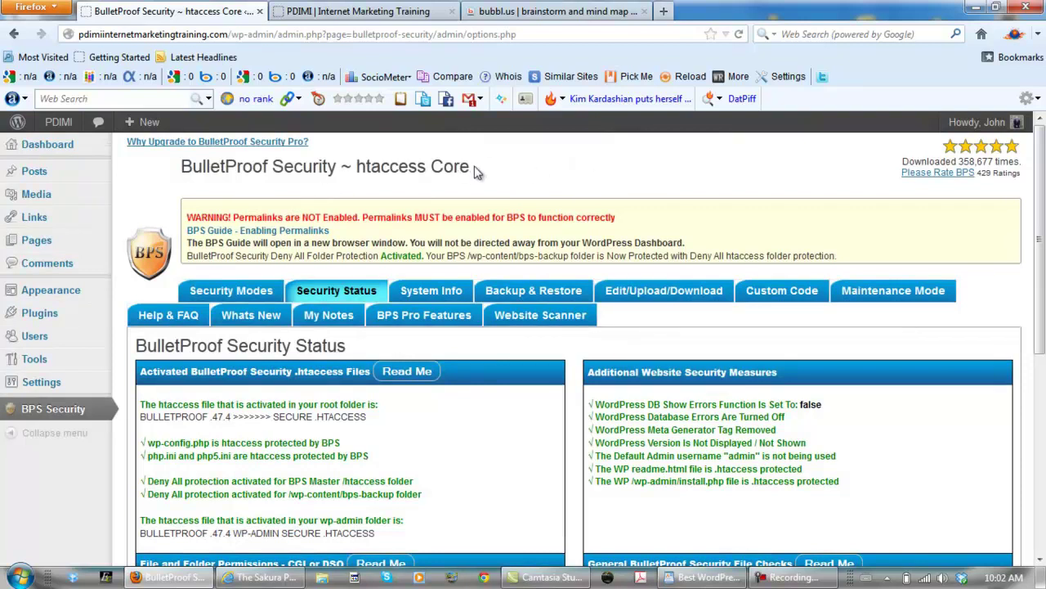
Select the 'BulletProof Security ~ htaccess Core' heading text at the page top
left_click_drag(474, 167, 166, 164)
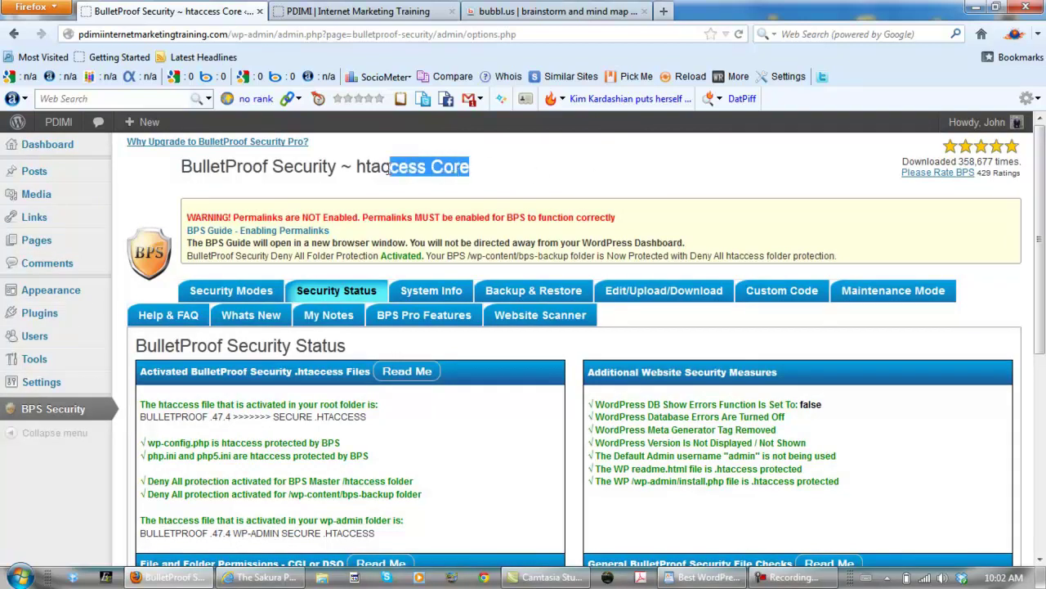
left_click(171, 171)
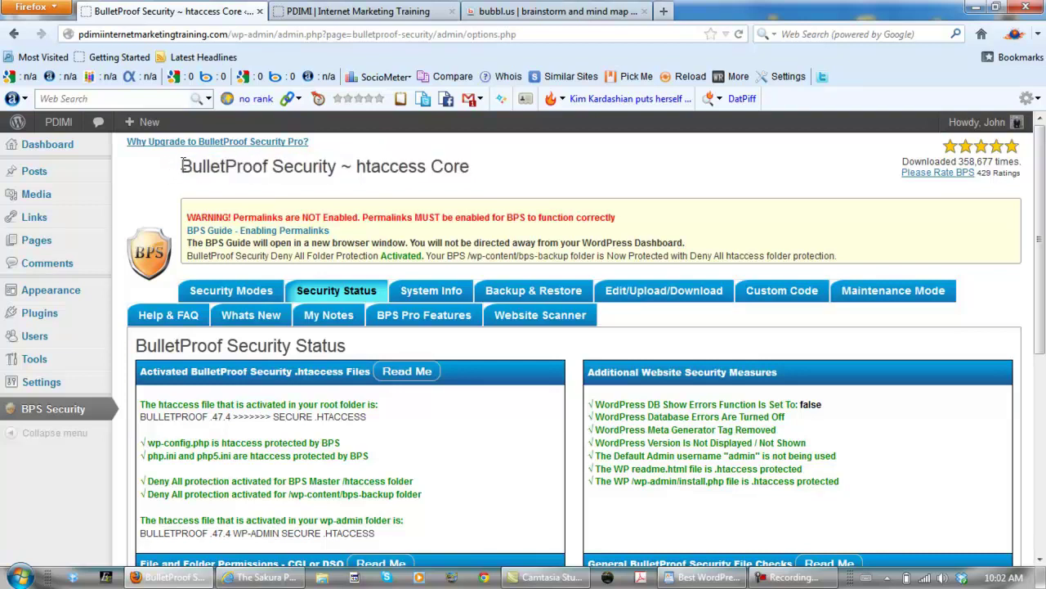
left_click_drag(183, 164, 472, 172)
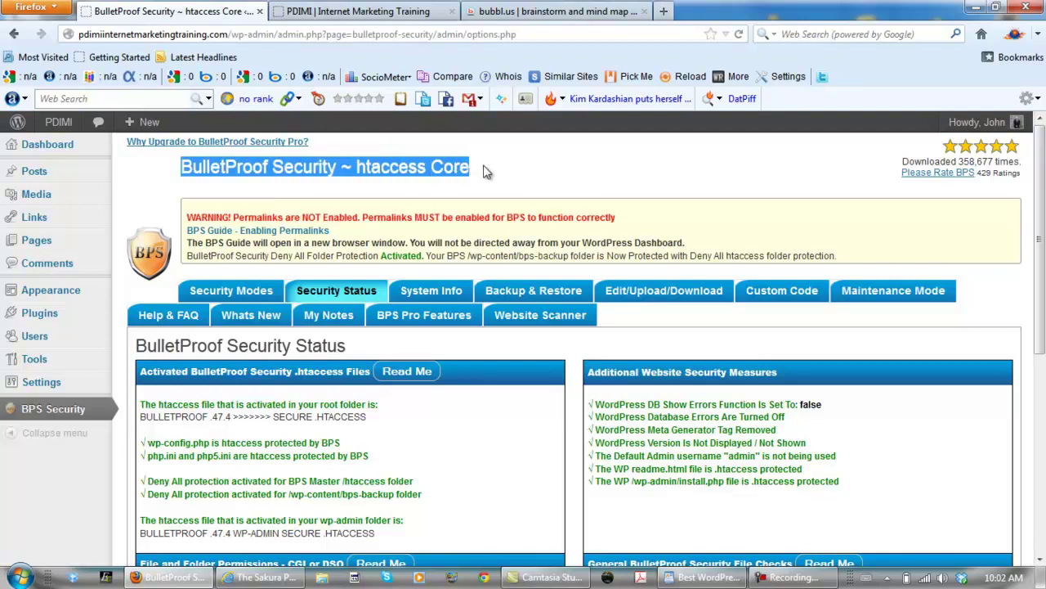
left_click(483, 170)
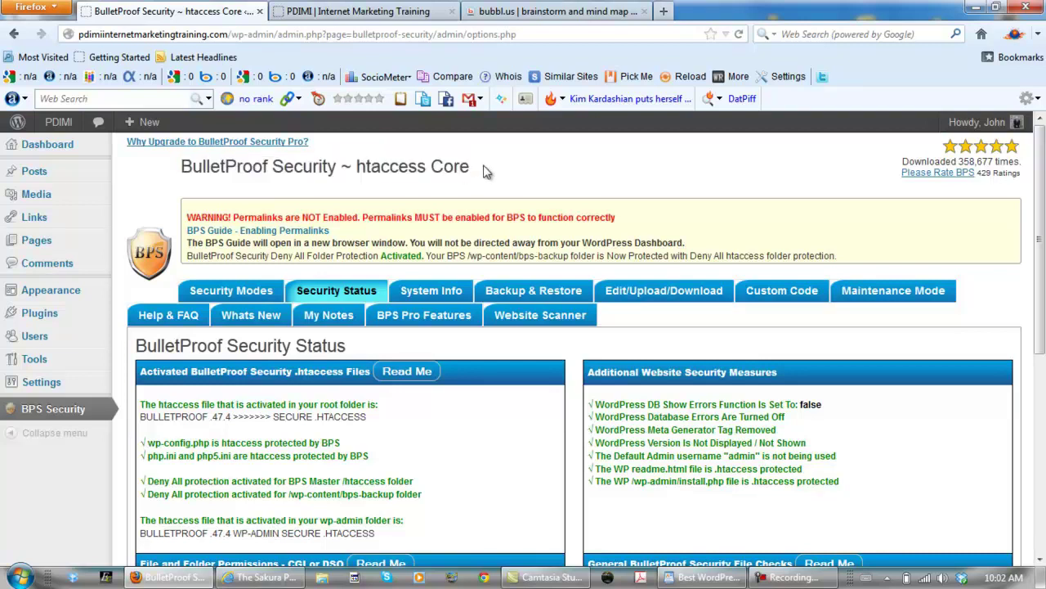
Add 'BulletProof Security Plugin' to the Best WordPress Plugins for SEO note, then minimise WordPad
left_click(693, 579)
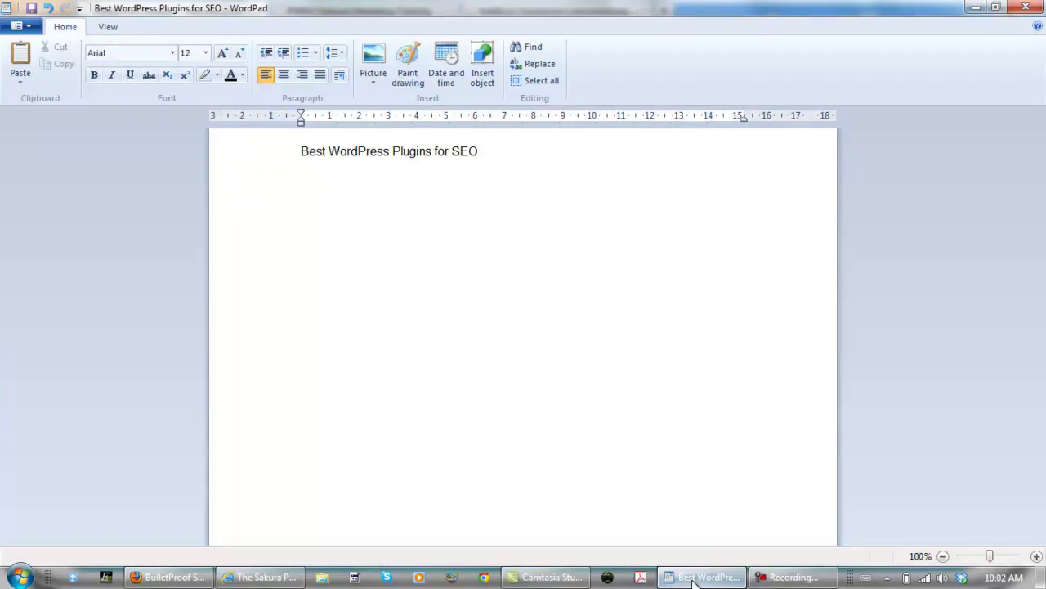
type("BulletProof Security Plugin")
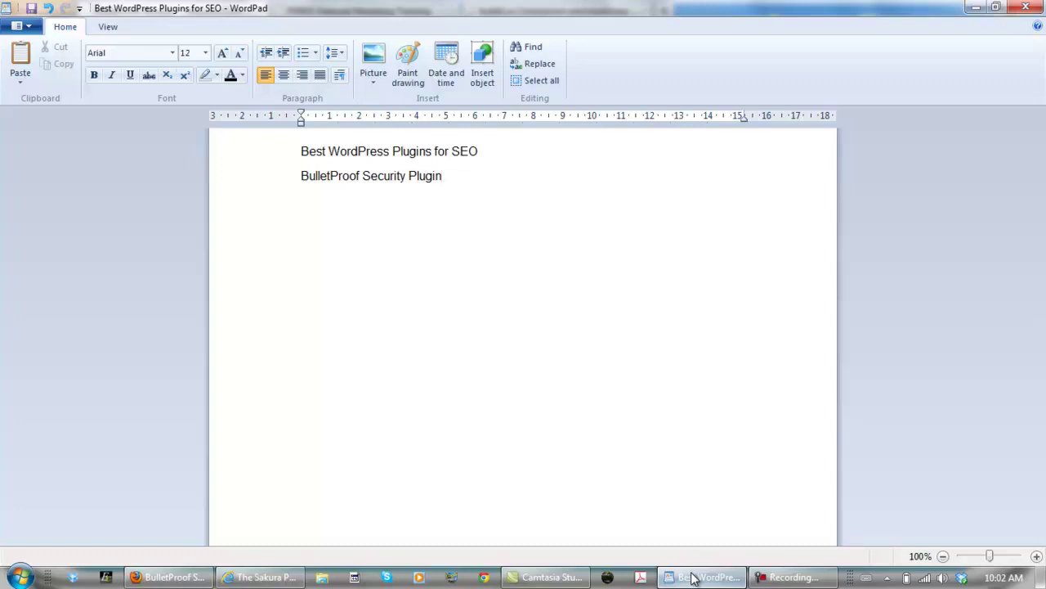
left_click(692, 578)
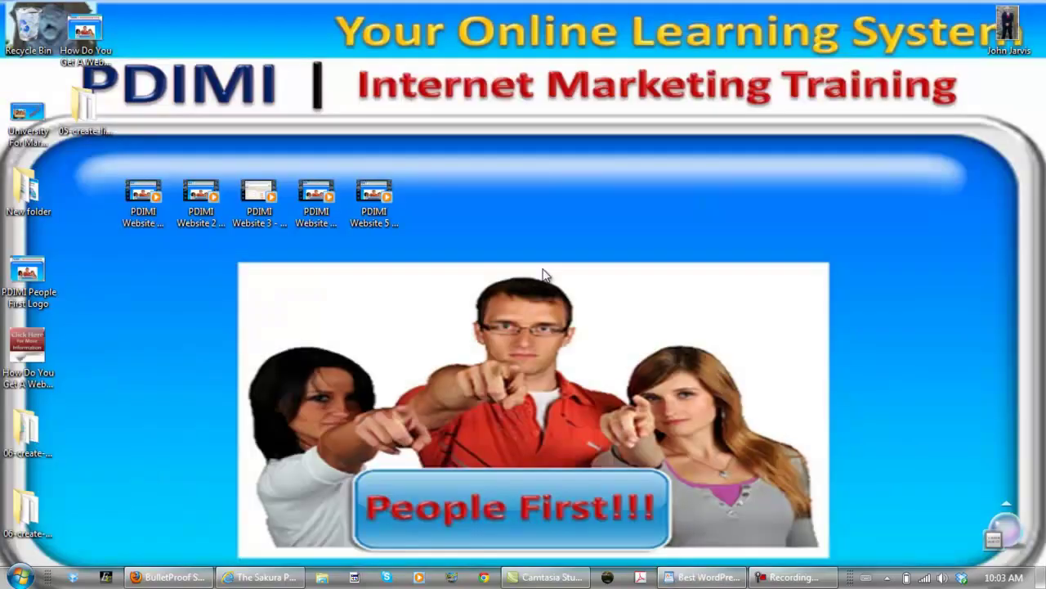